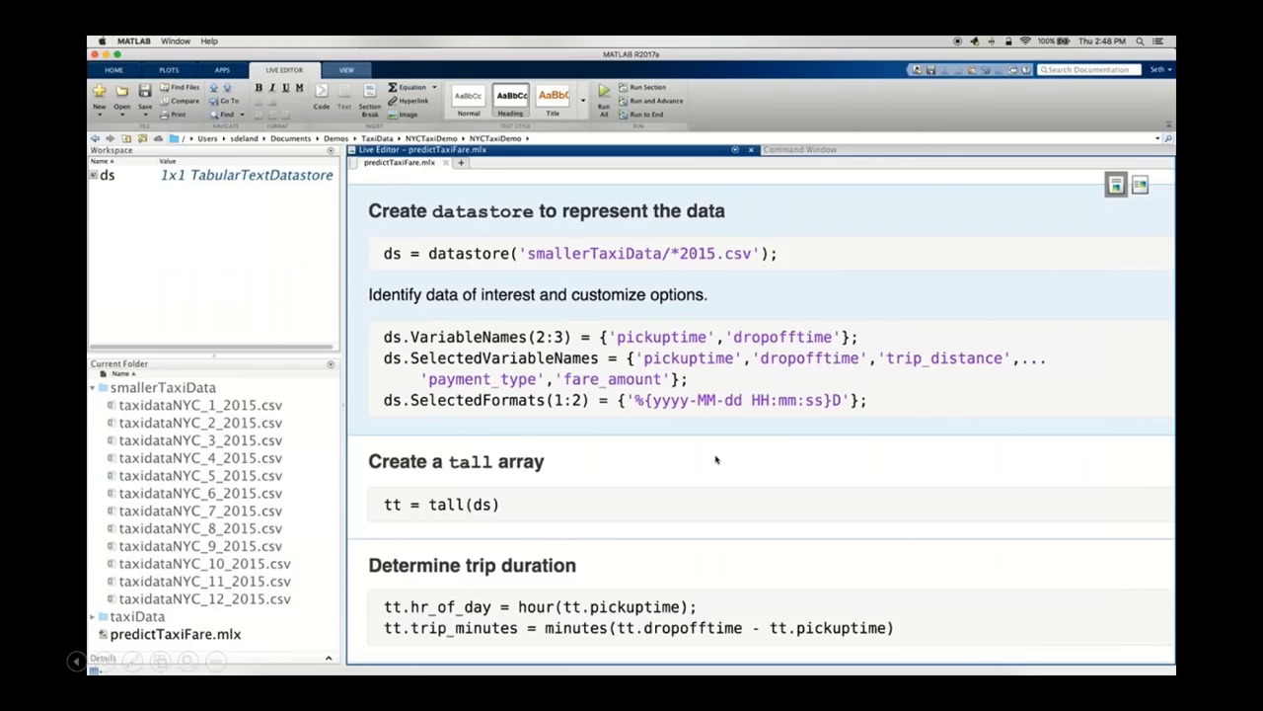
Run the 'Create a tall array' section so tt gains hr_of_day and trip_minutes columns
{"action": "left_click", "coordinate": [716, 459]}
{"action": "key", "text": "super+Return"}
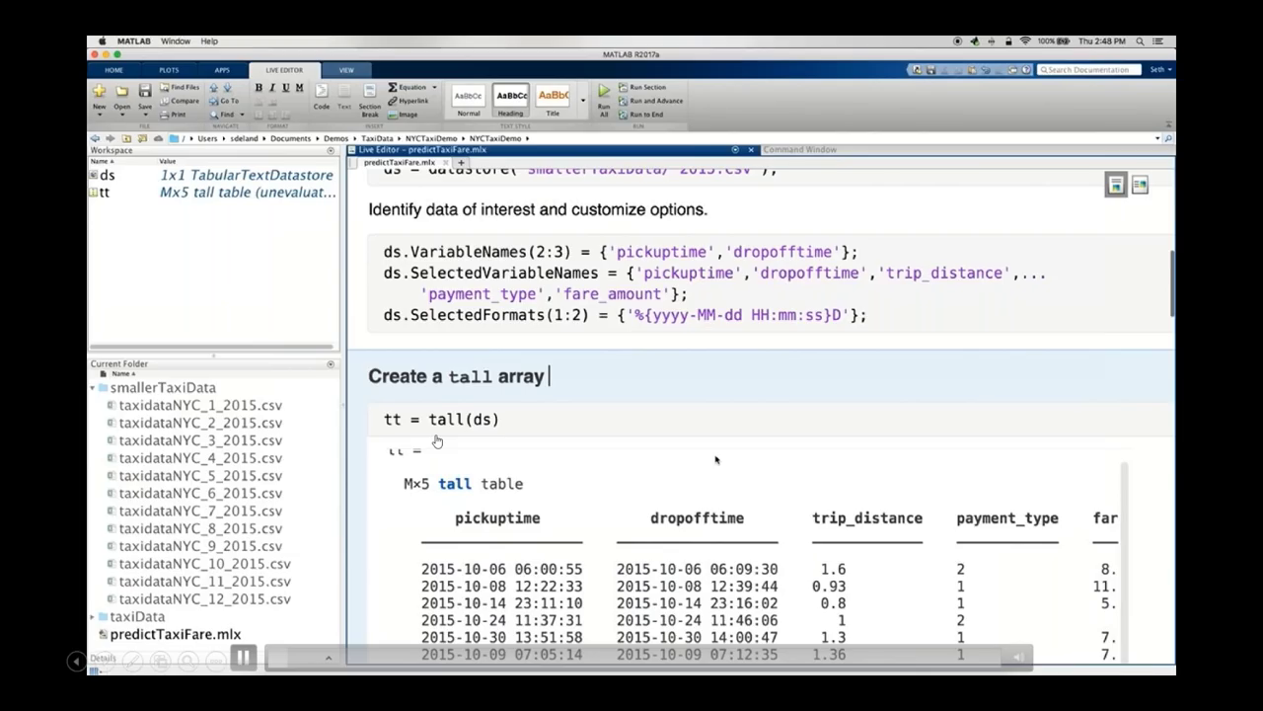
{"action": "scroll", "coordinate": [715, 459], "scroll_direction": "down", "scroll_amount": 2}
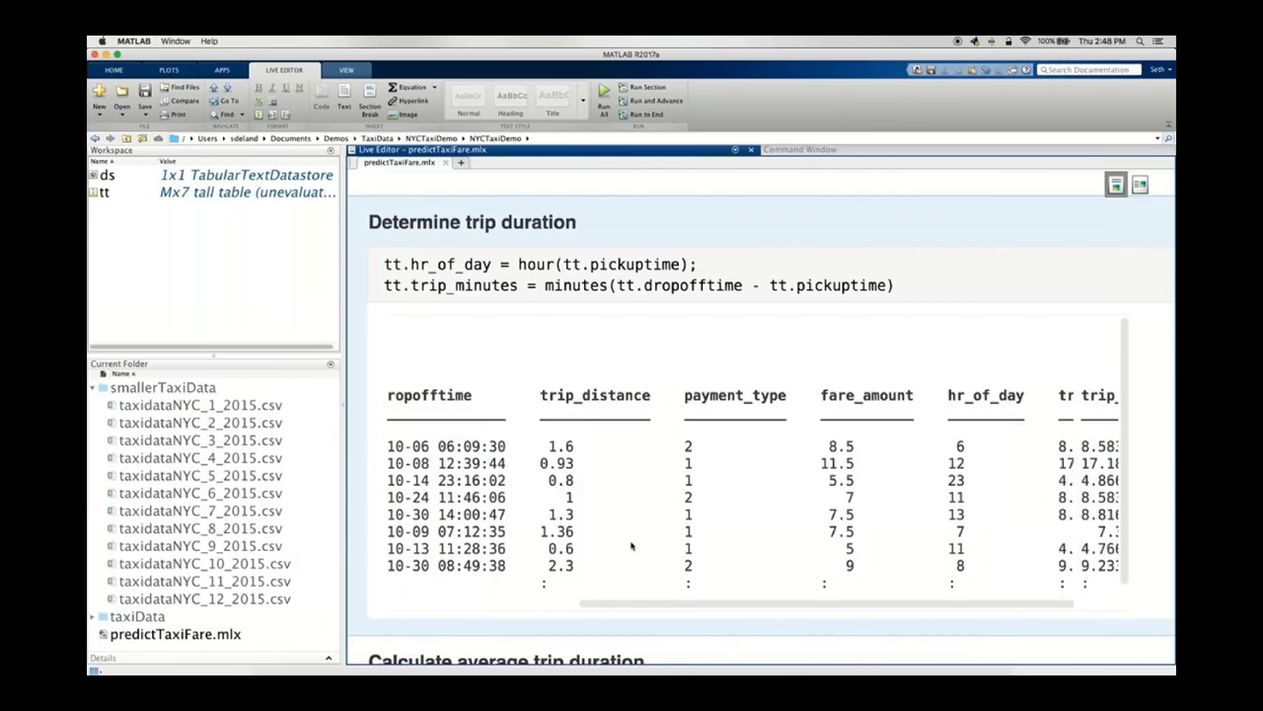
Run the 'Calculate average trip duration' section to define mnTrip as the NaN-omitting mean of trip_minutes
{"action": "scroll", "coordinate": [690, 395], "scroll_direction": "down", "scroll_amount": 7}
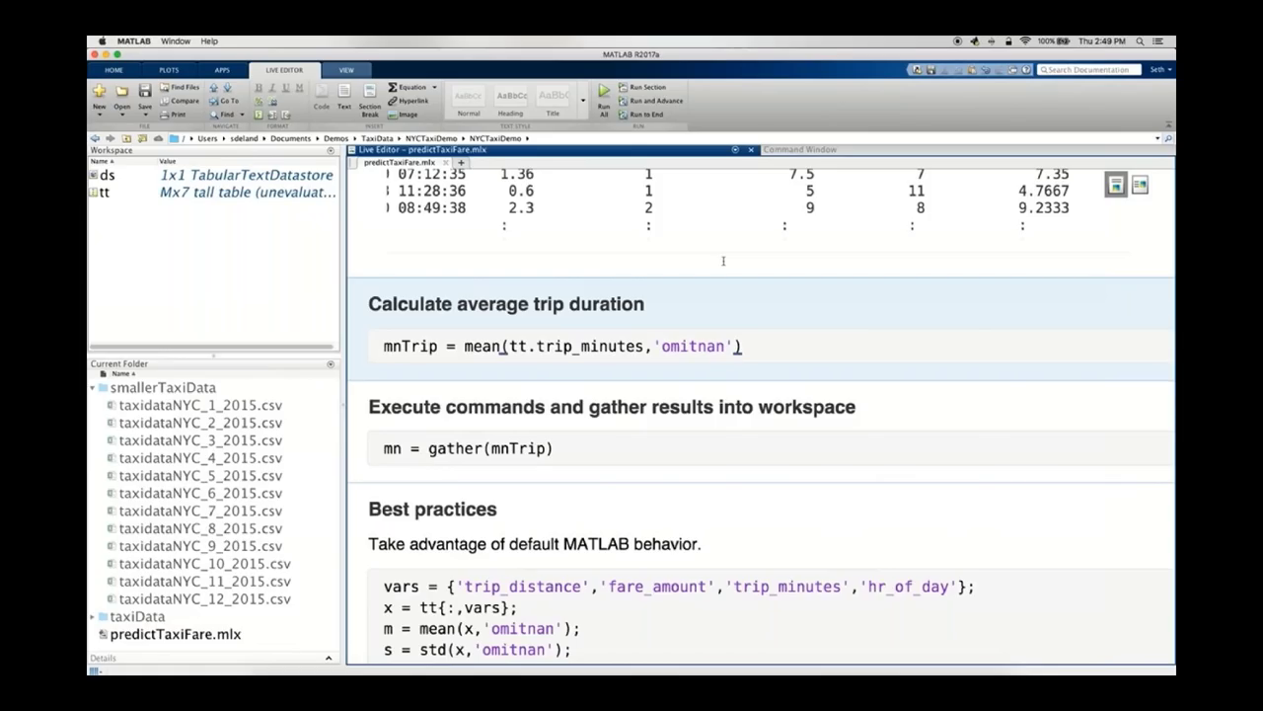
{"action": "key", "text": "super+Return"}
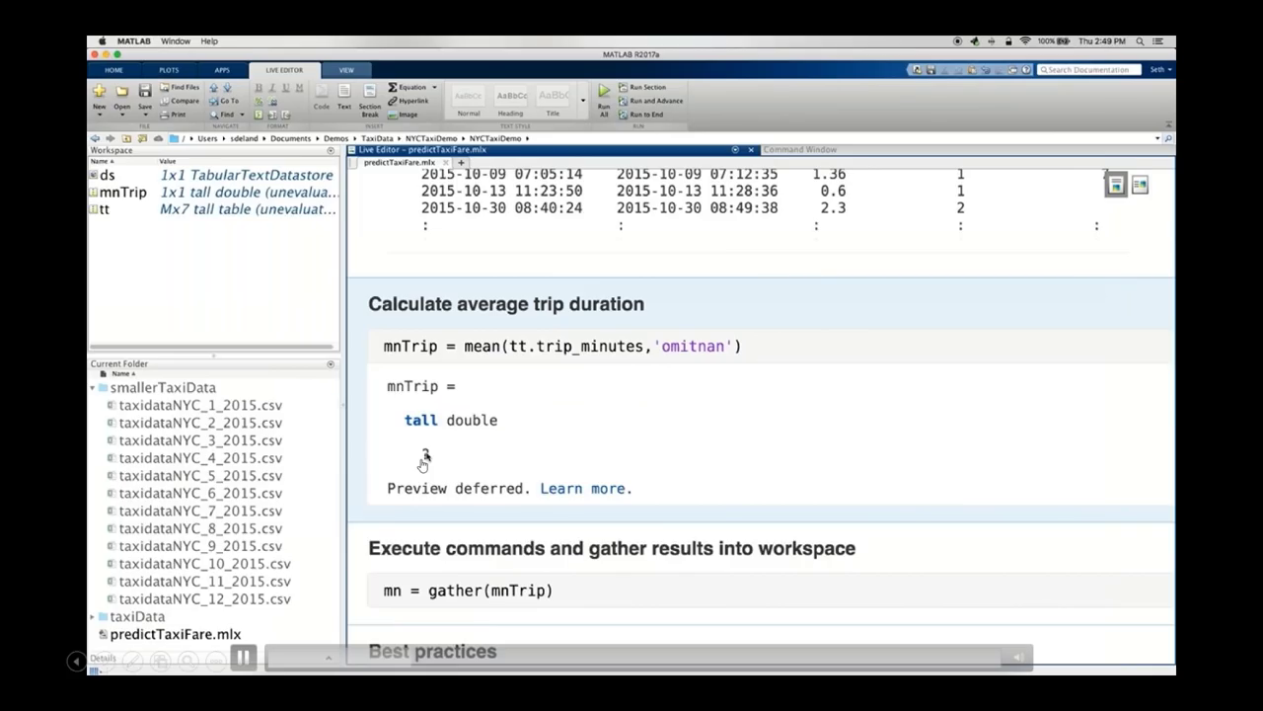
{"action": "key", "text": "space"}
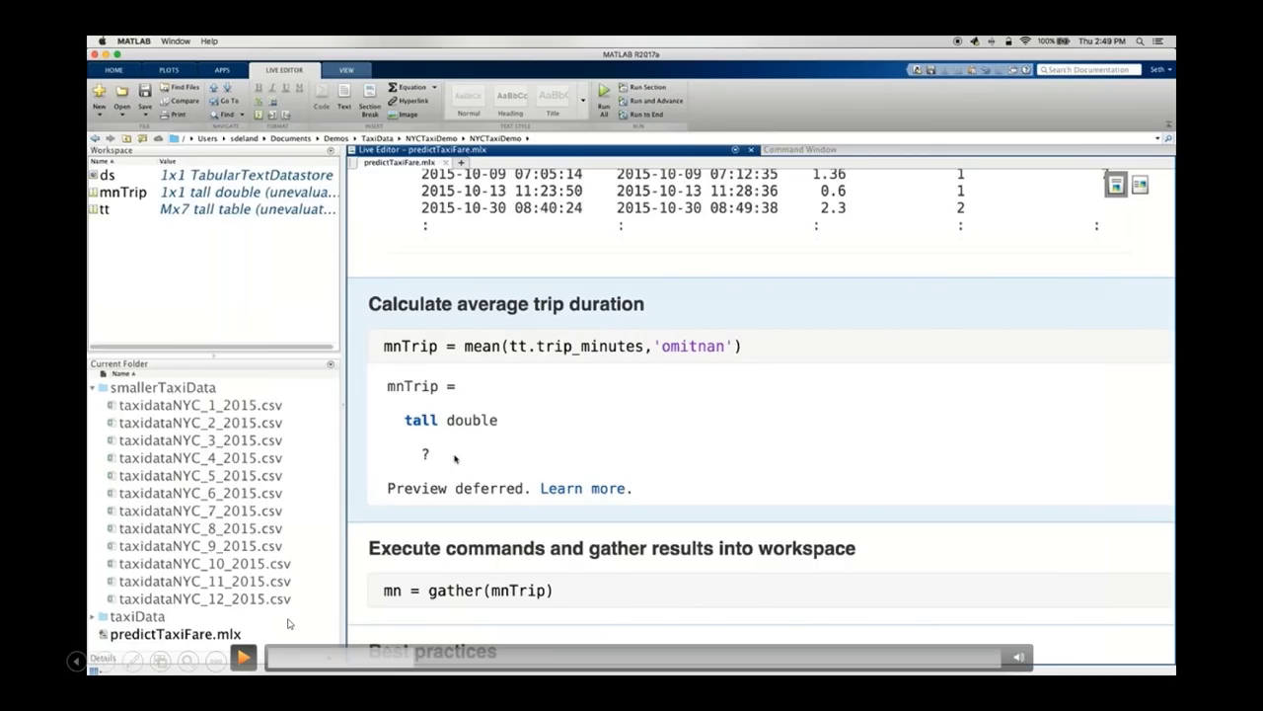
{"action": "key", "text": "space"}
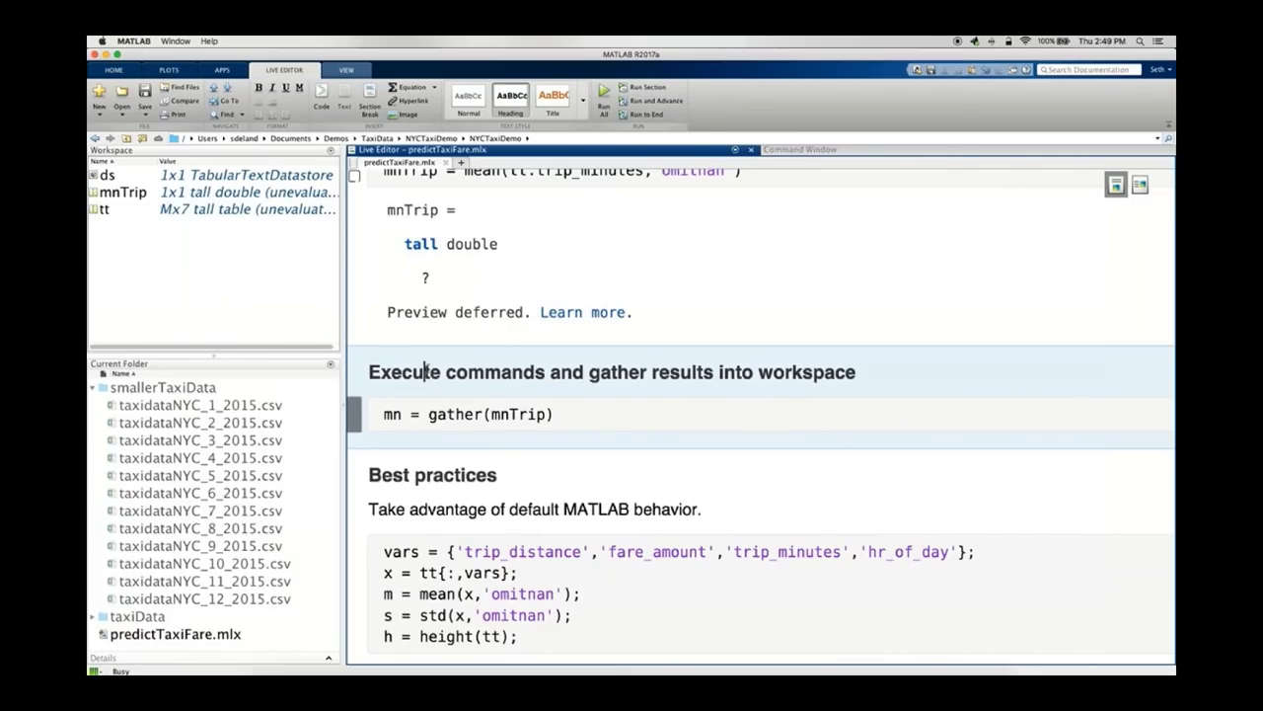
Run the gather section to evaluate mnTrip, giving mn = 15.2648
{"action": "mouse_move", "coordinate": [94, 671]}
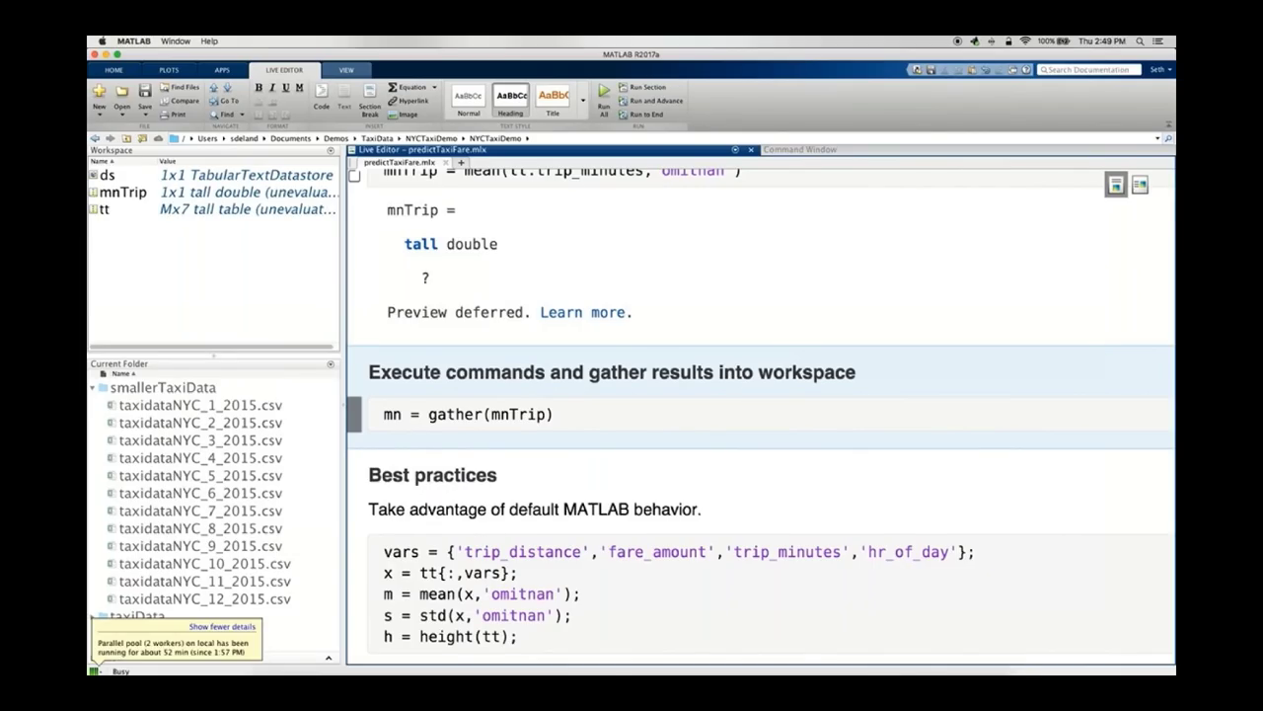
{"action": "left_click", "coordinate": [424, 371]}
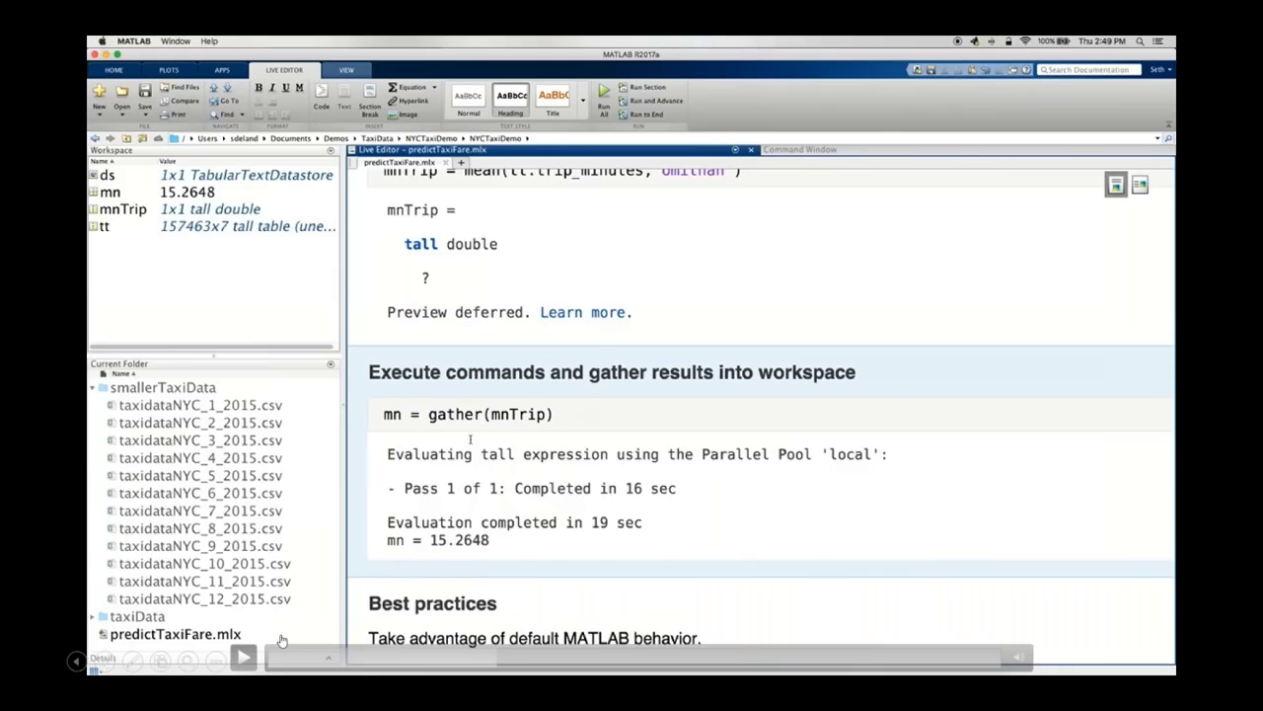
{"action": "left_click", "coordinate": [242, 657]}
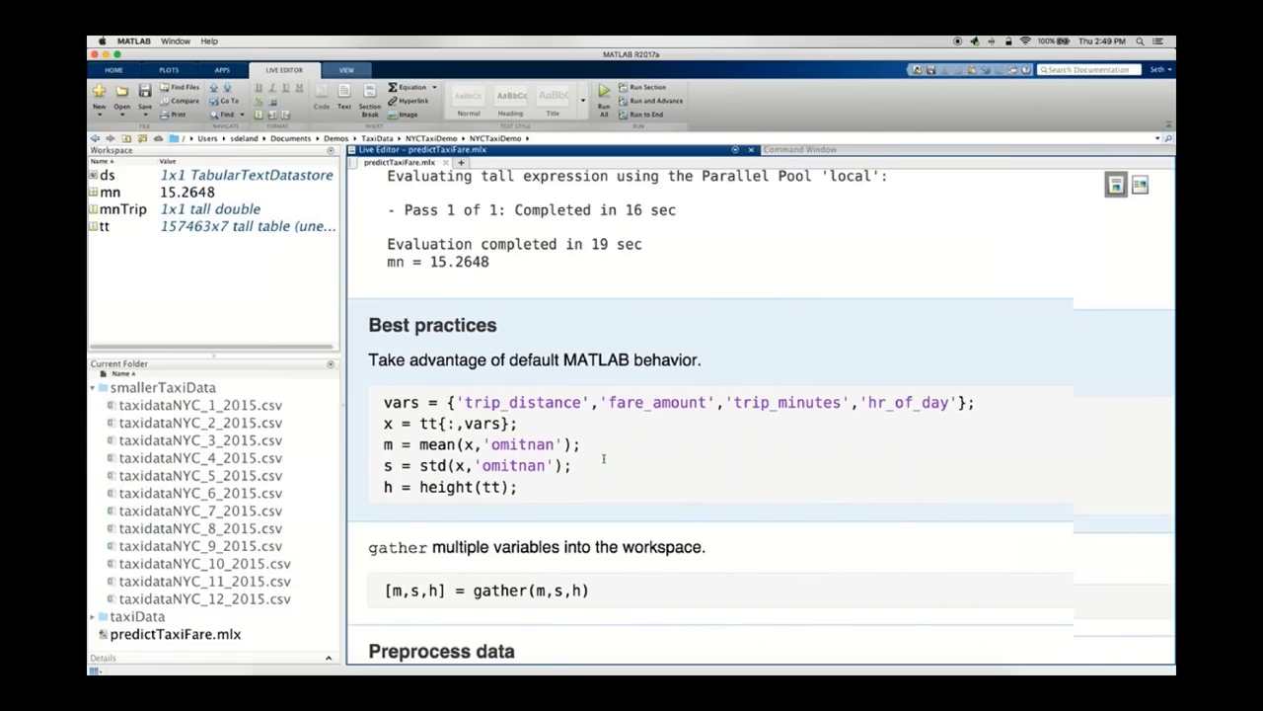
Run the sections gathering means m, standard deviations s and row count h = 157463
{"action": "left_click", "coordinate": [354, 415]}
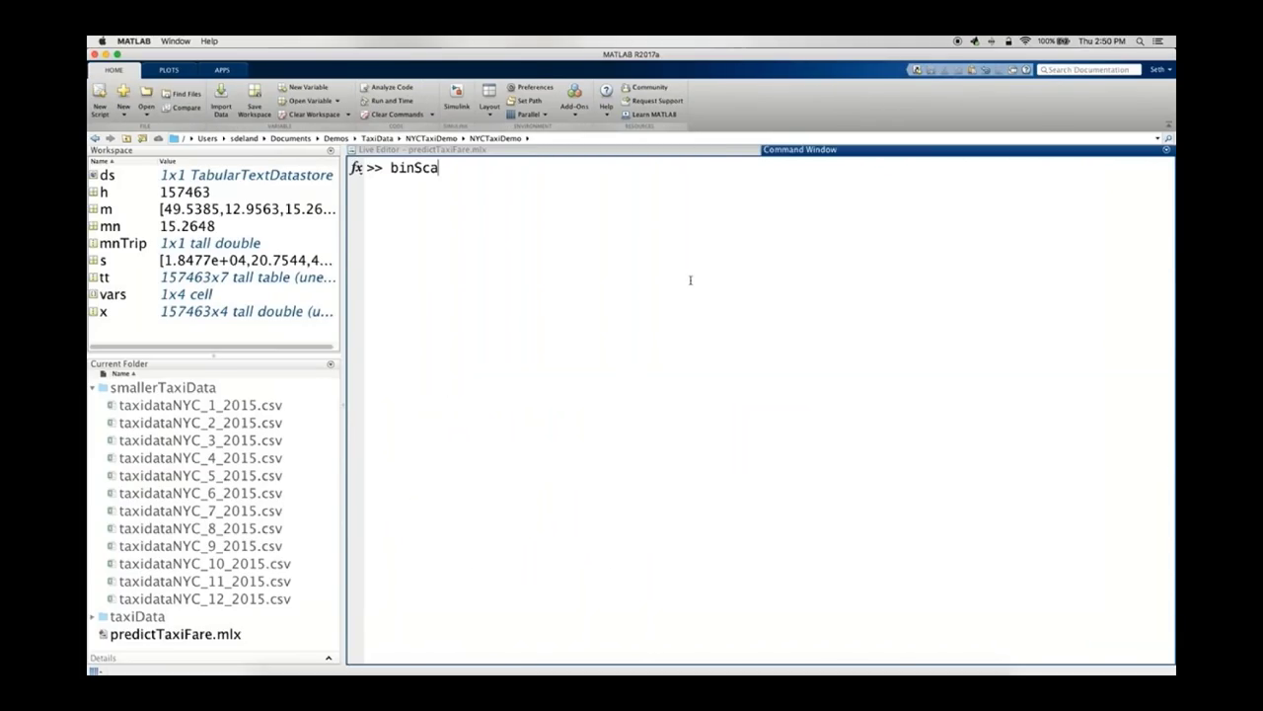
Run binScatterPlot(tt.trip_distance,tt.fare_amount) in the Command Window
{"action": "type", "text": "tterPlot(tt.trip_distance,tt.fare_amount)"}
{"action": "key", "text": "Return"}
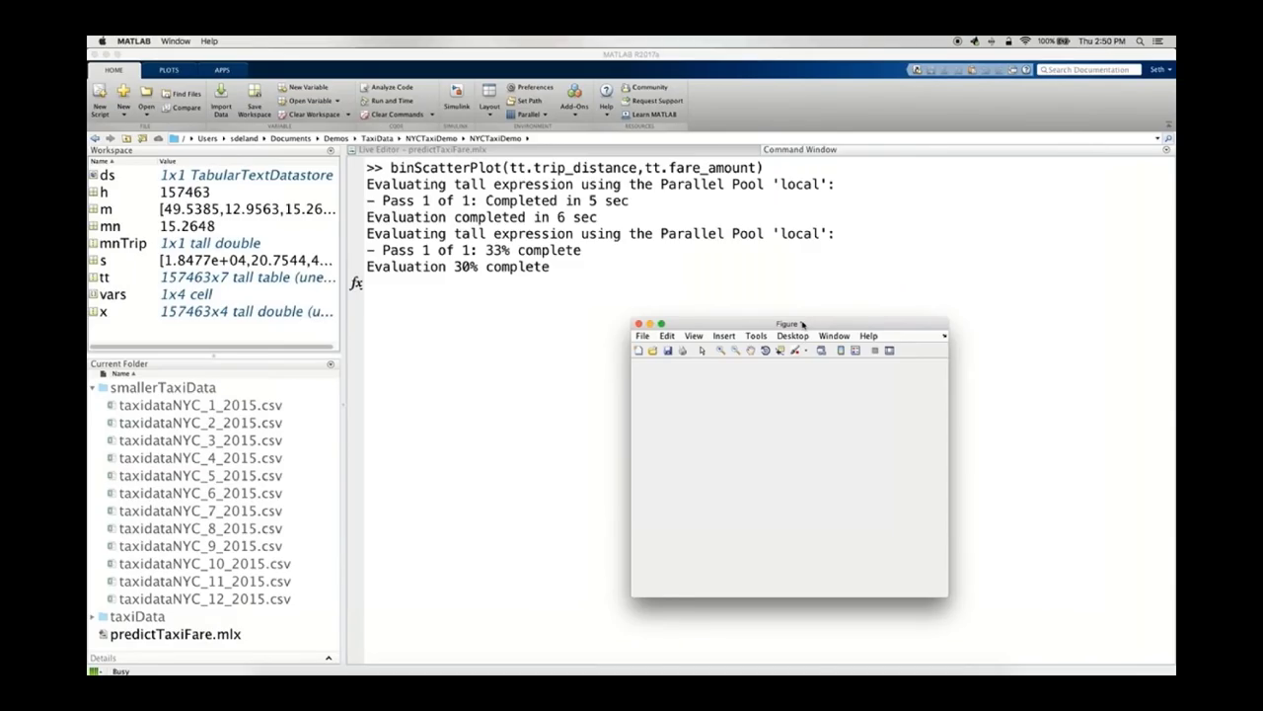
Move and enlarge the bin scatter figure, then lower its gamma to about 0.11
{"action": "left_click_drag", "start_coordinate": [802, 323], "coordinate": [467, 140]}
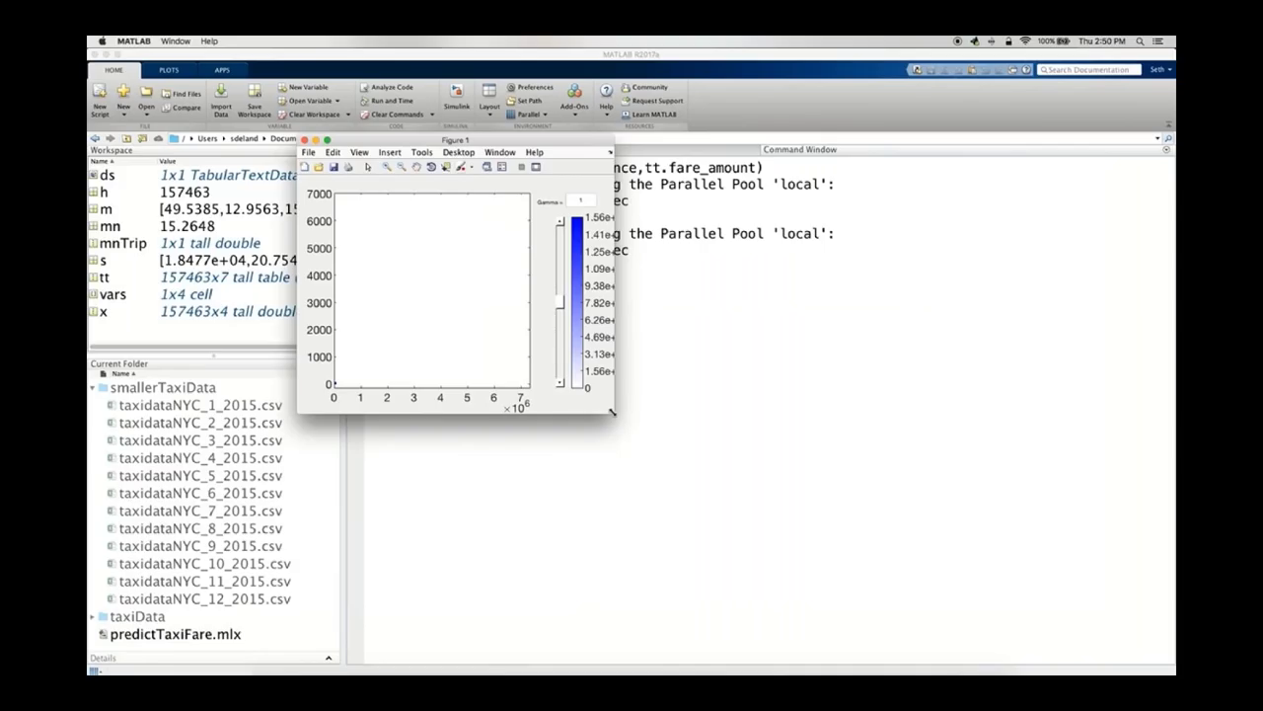
{"action": "left_click_drag", "start_coordinate": [611, 411], "coordinate": [900, 620]}
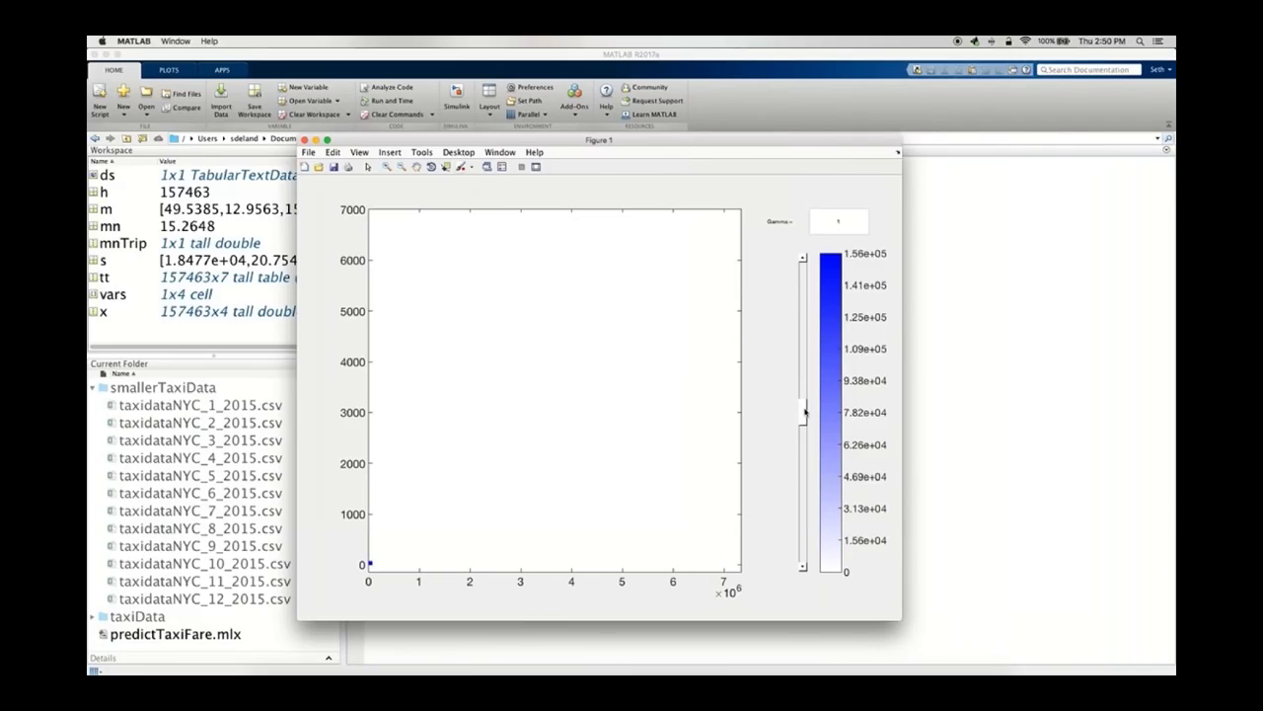
{"action": "left_click_drag", "start_coordinate": [804, 413], "coordinate": [796, 542]}
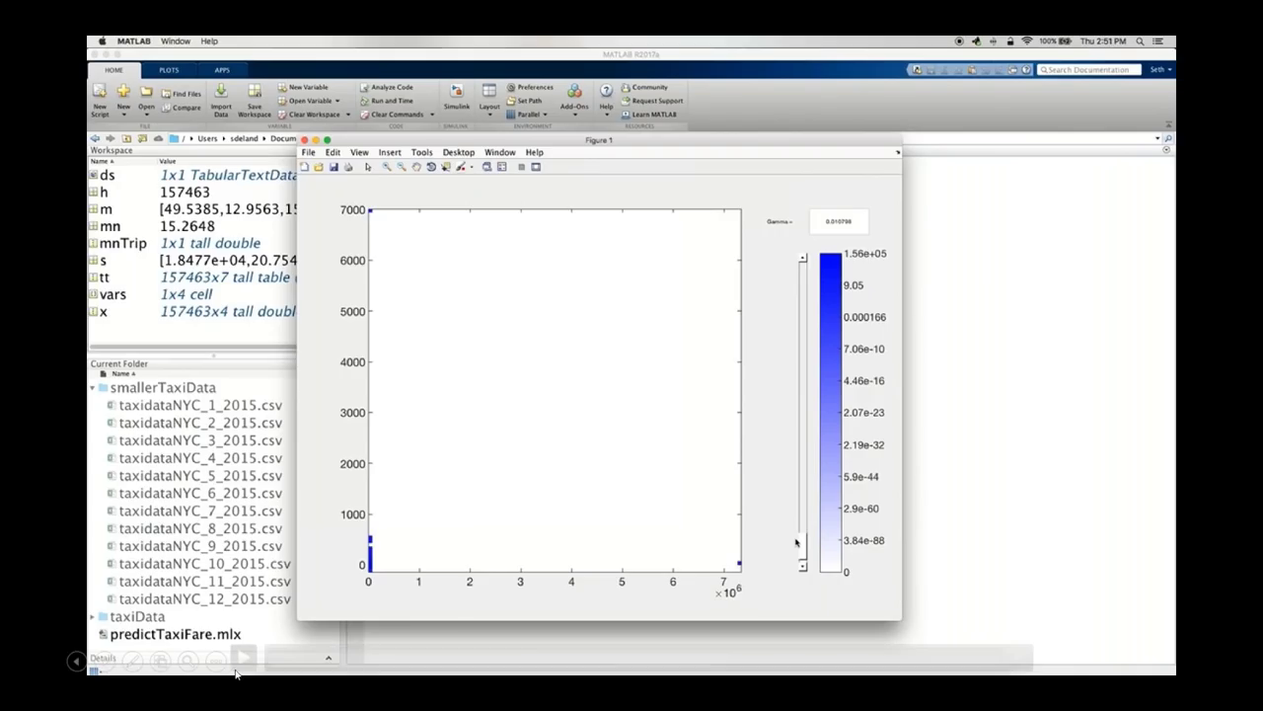
{"action": "mouse_move", "coordinate": [245, 659]}
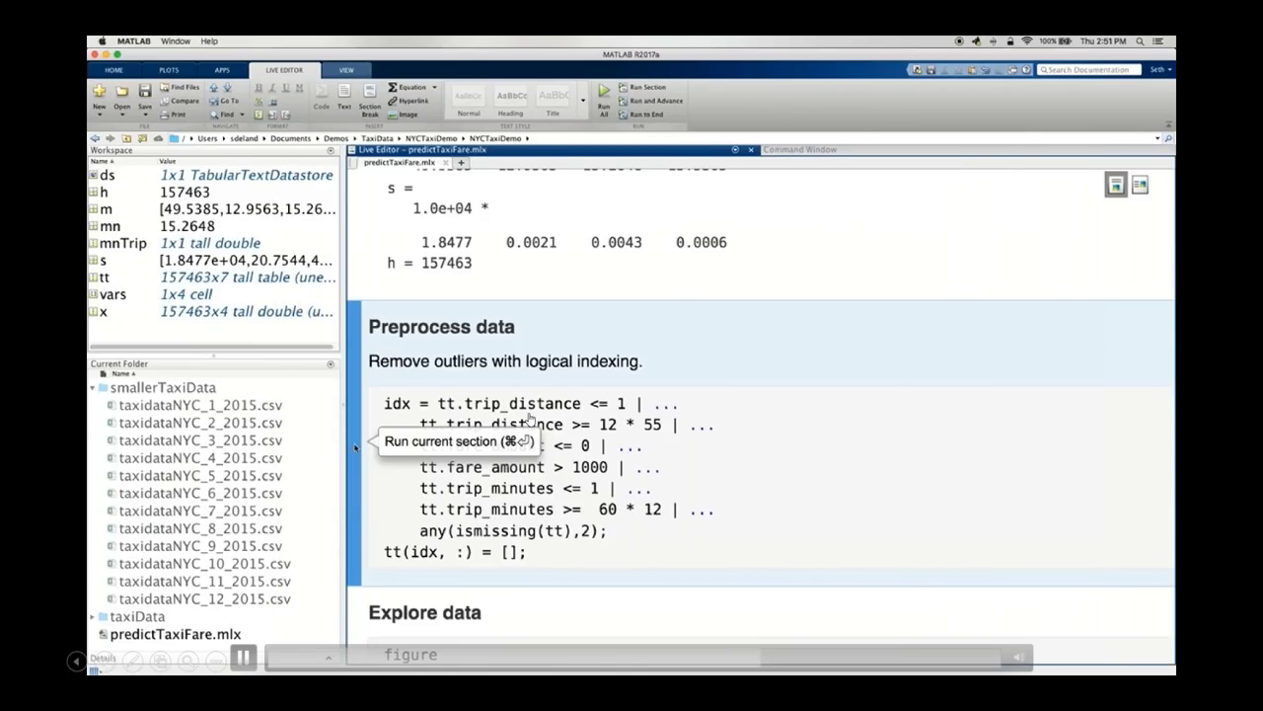
Scroll past the Preprocess data section toward the Explore data section
{"action": "scroll", "coordinate": [530, 416], "scroll_direction": "down", "scroll_amount": 5}
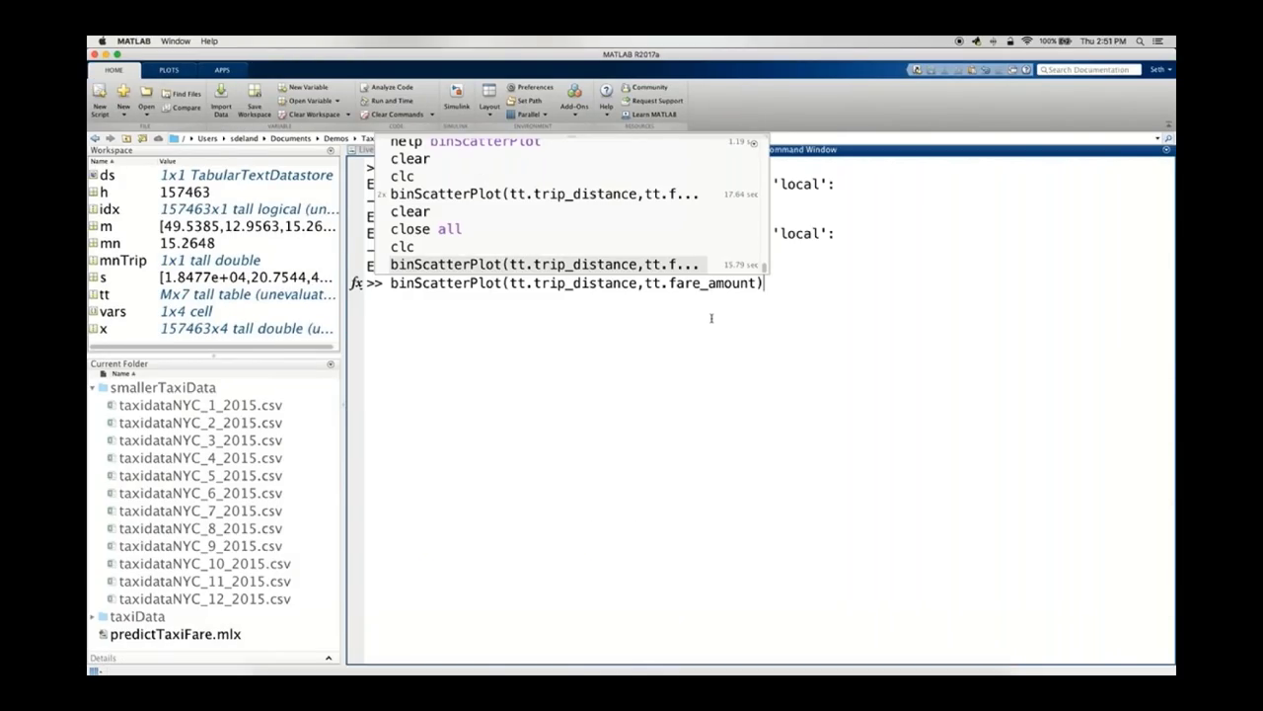
Re-run binScatterPlot(tt.trip_distance,tt.fare_amount) on the cleaned data and enlarge Figure 1
{"action": "key", "text": "Return"}
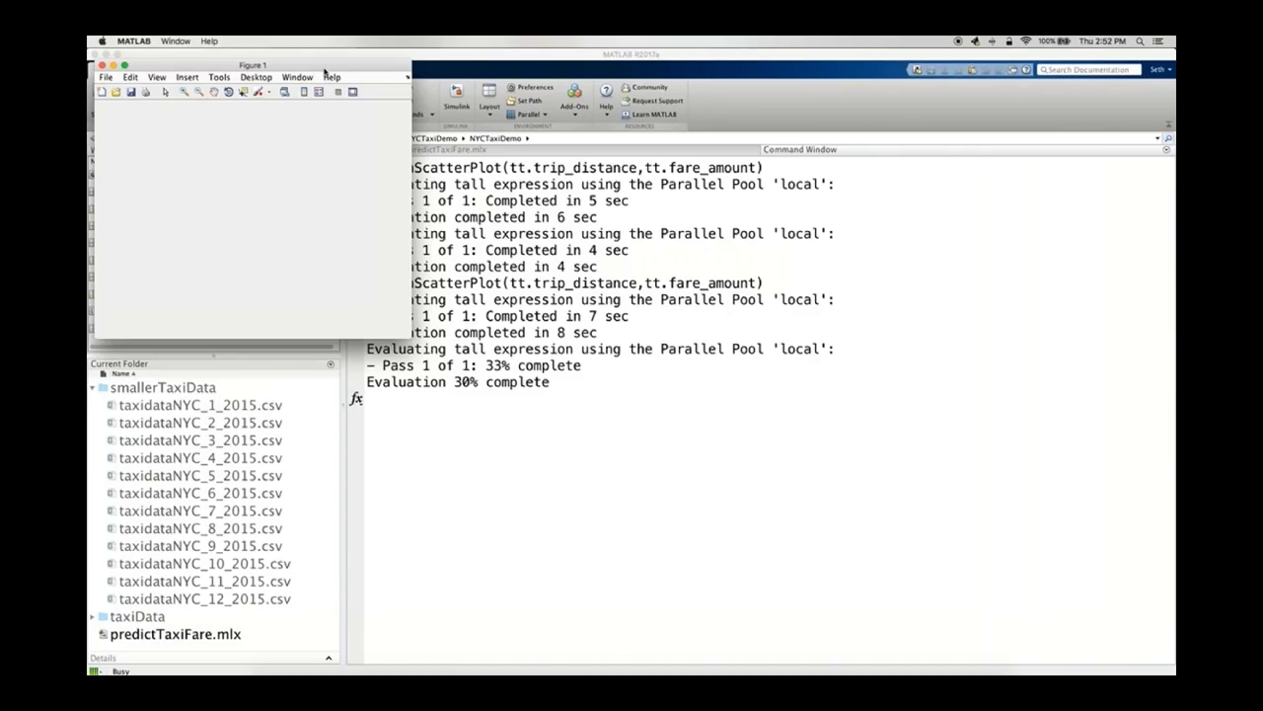
{"action": "left_click_drag", "start_coordinate": [410, 339], "coordinate": [1121, 649]}
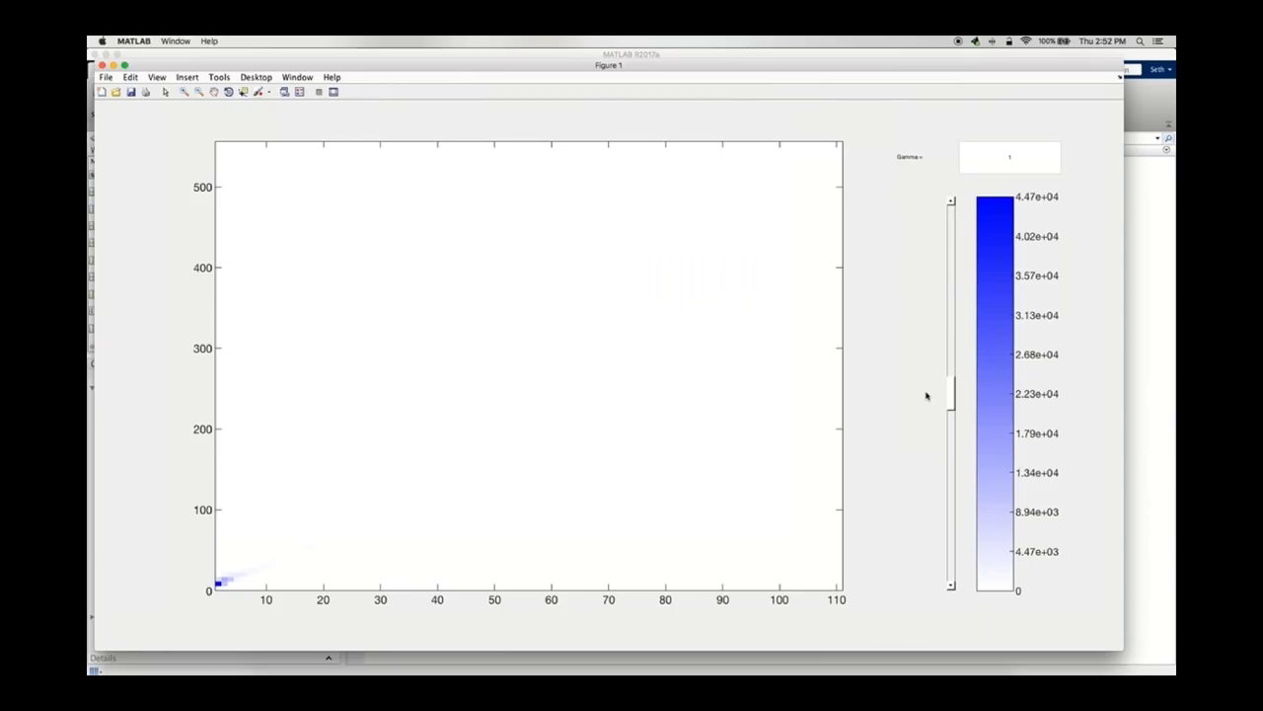
Drag the cleaned-data plot's gamma down to about 0.0868, revealing the sparse bins
{"action": "left_click_drag", "start_coordinate": [950, 394], "coordinate": [950, 481]}
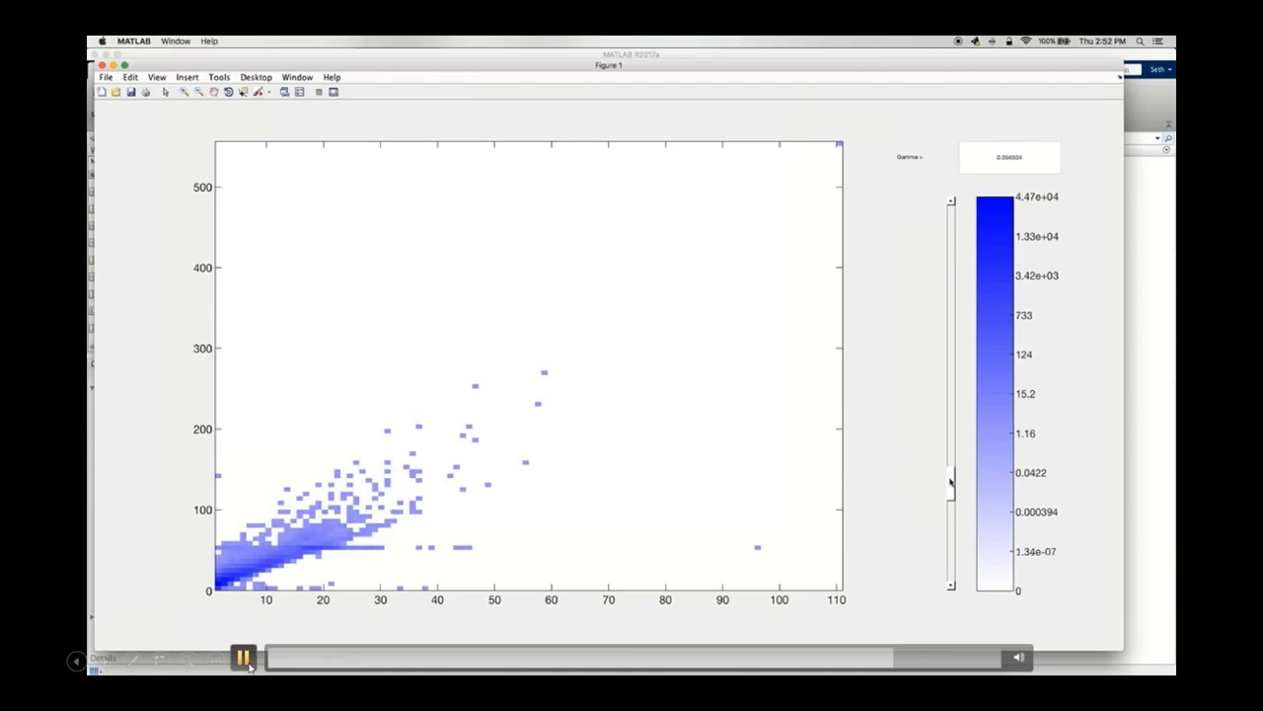
{"action": "left_click", "coordinate": [248, 667]}
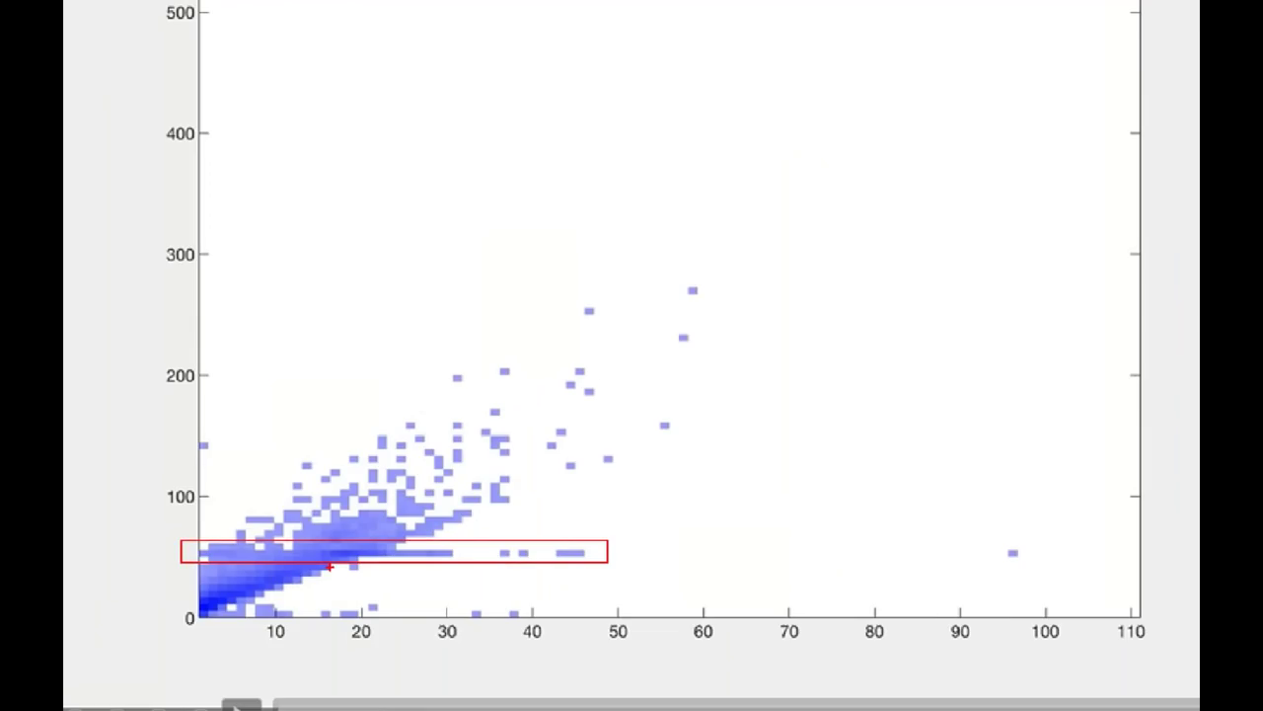
{"action": "mouse_move", "coordinate": [458, 576]}
{"action": "left_mouse_down"}
{"action": "mouse_move", "coordinate": [500, 588]}
{"action": "mouse_move", "coordinate": [488, 598]}
{"action": "left_mouse_up"}
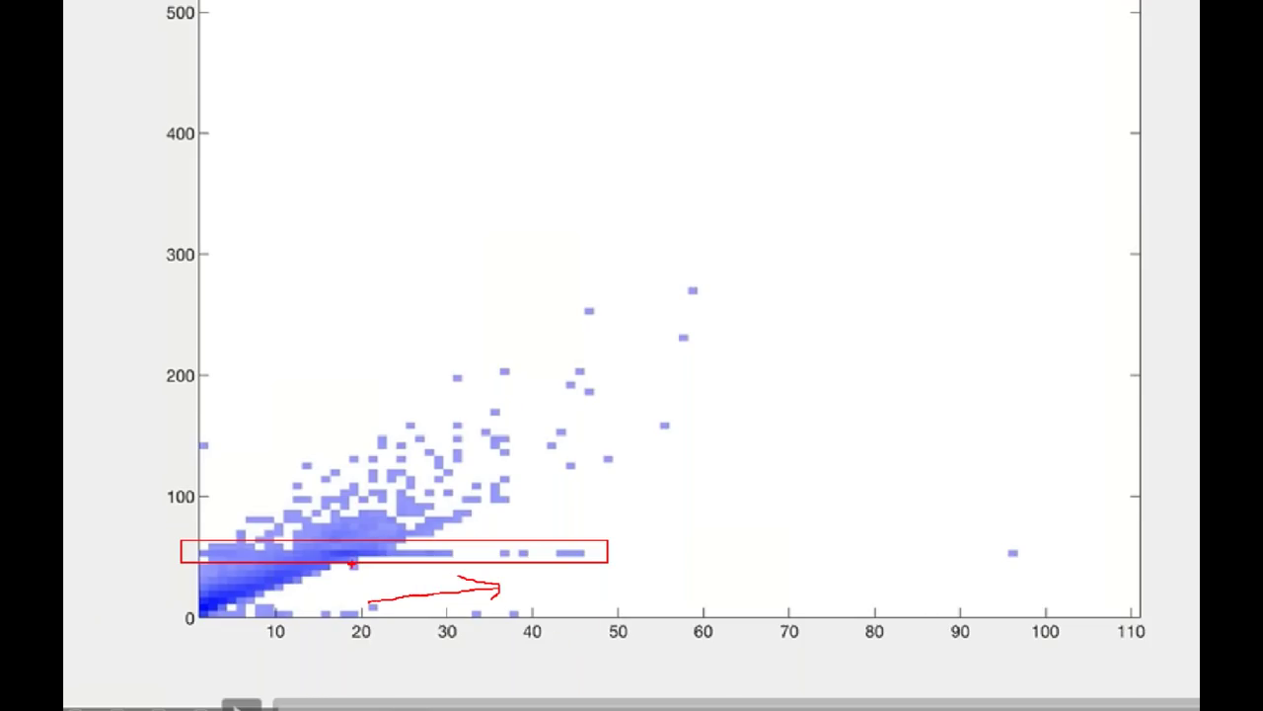
{"action": "left_click_drag", "start_coordinate": [138, 355], "coordinate": [136, 460]}
{"action": "mouse_move", "coordinate": [130, 357]}
{"action": "left_mouse_down"}
{"action": "mouse_move", "coordinate": [81, 374]}
{"action": "mouse_move", "coordinate": [109, 414]}
{"action": "mouse_move", "coordinate": [77, 416]}
{"action": "left_mouse_up"}
{"action": "left_click_drag", "start_coordinate": [121, 314], "coordinate": [114, 458]}
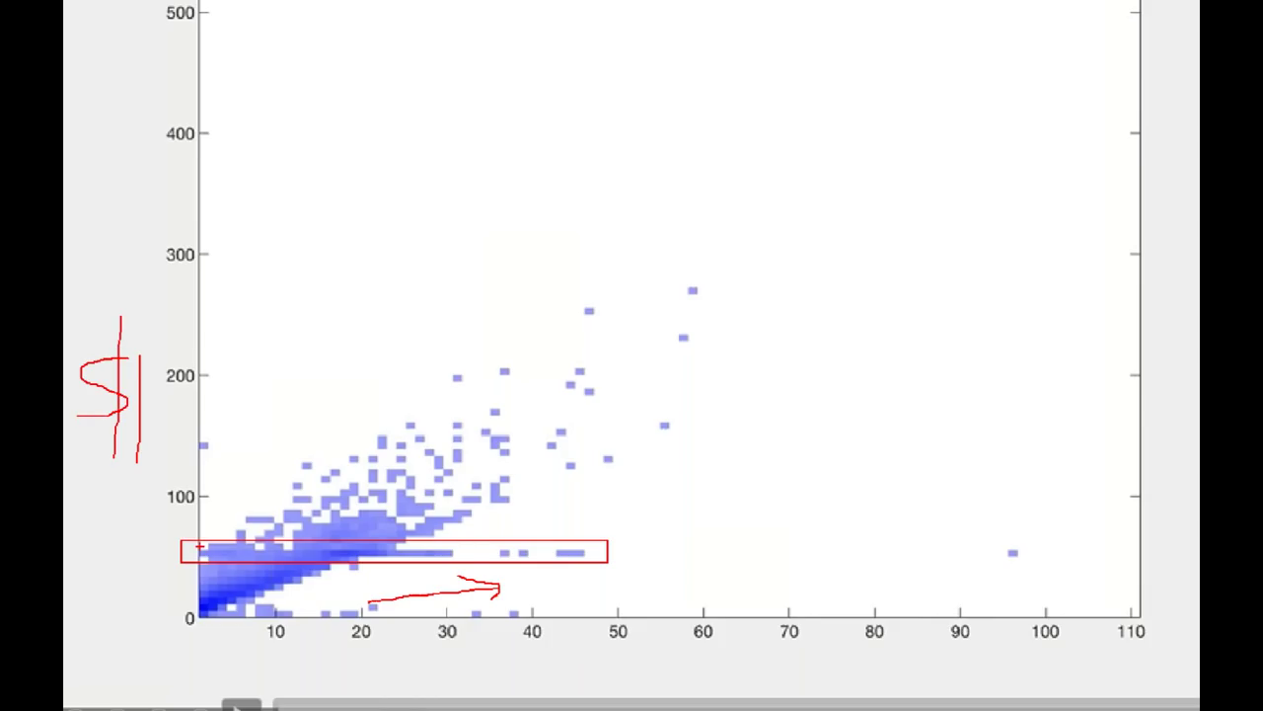
{"action": "left_click_drag", "start_coordinate": [200, 596], "coordinate": [493, 425]}
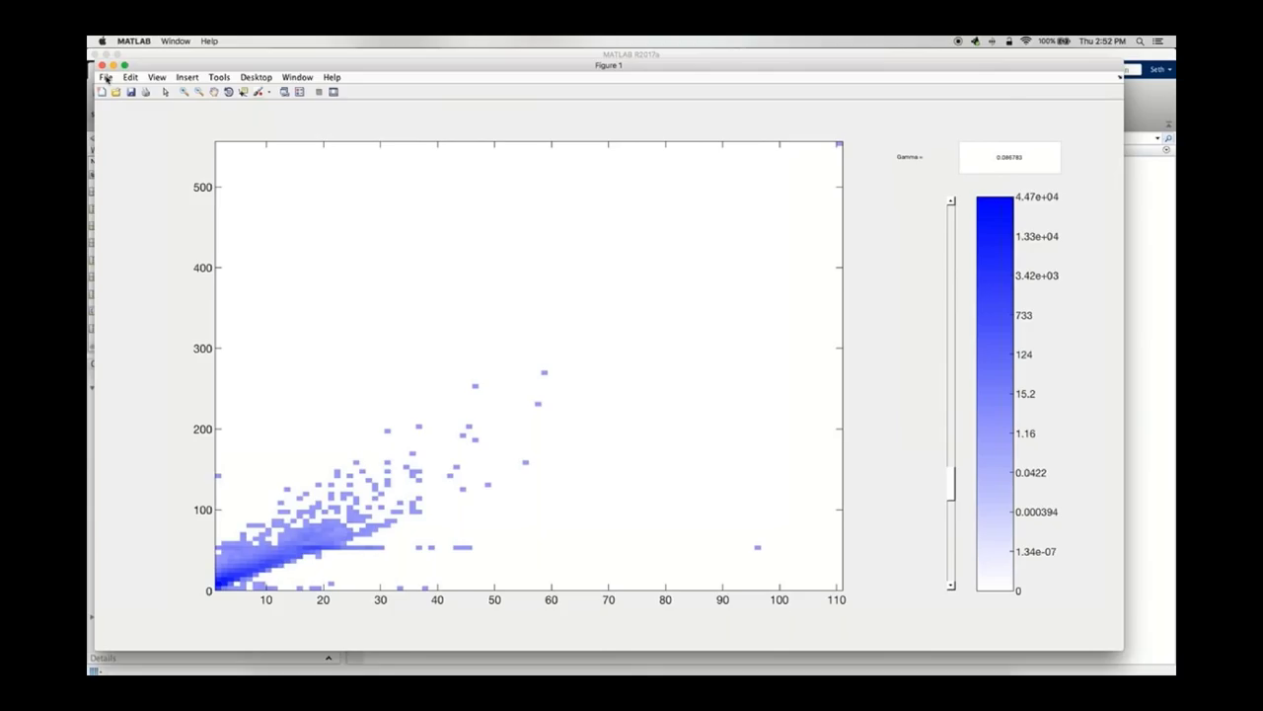
Close the Figure 1 bin scatter window with Cmd+W
{"action": "key", "text": "super+w"}
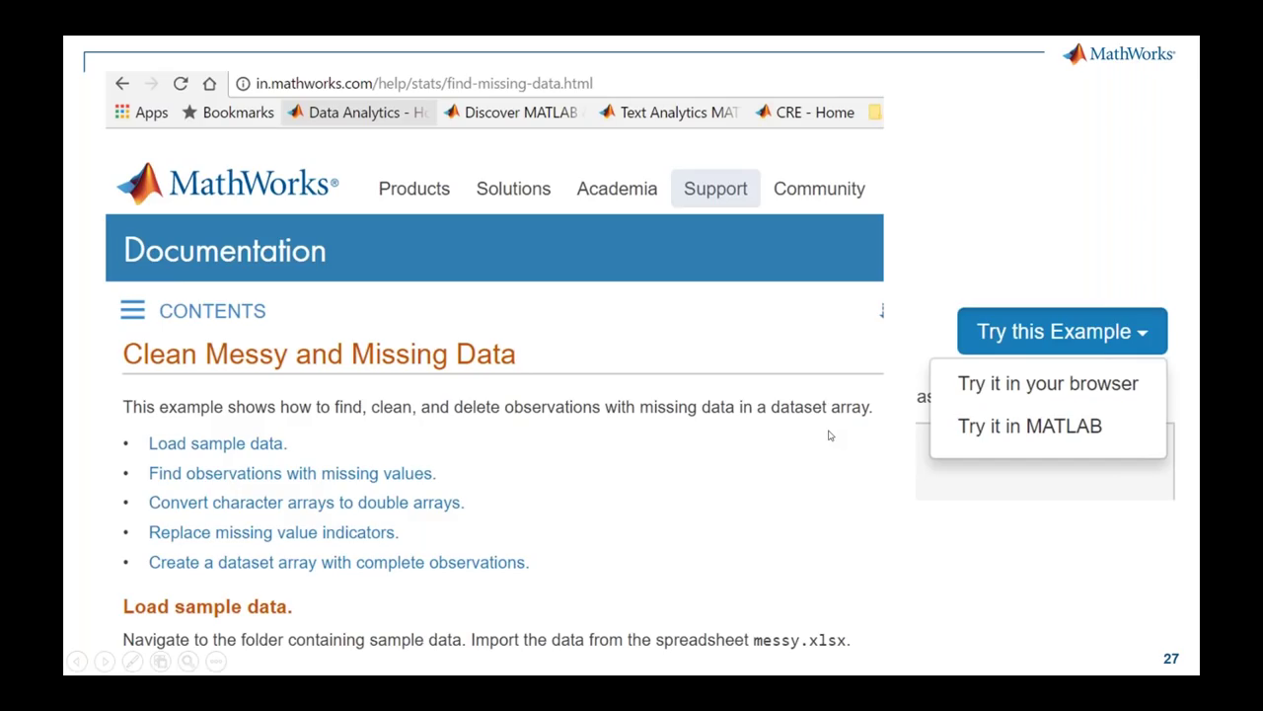
Step through the Access Data in a Table slide and its Live Editor view to slide 29, Exploring Big Data and Feature Selection
{"action": "left_click", "coordinate": [968, 365]}
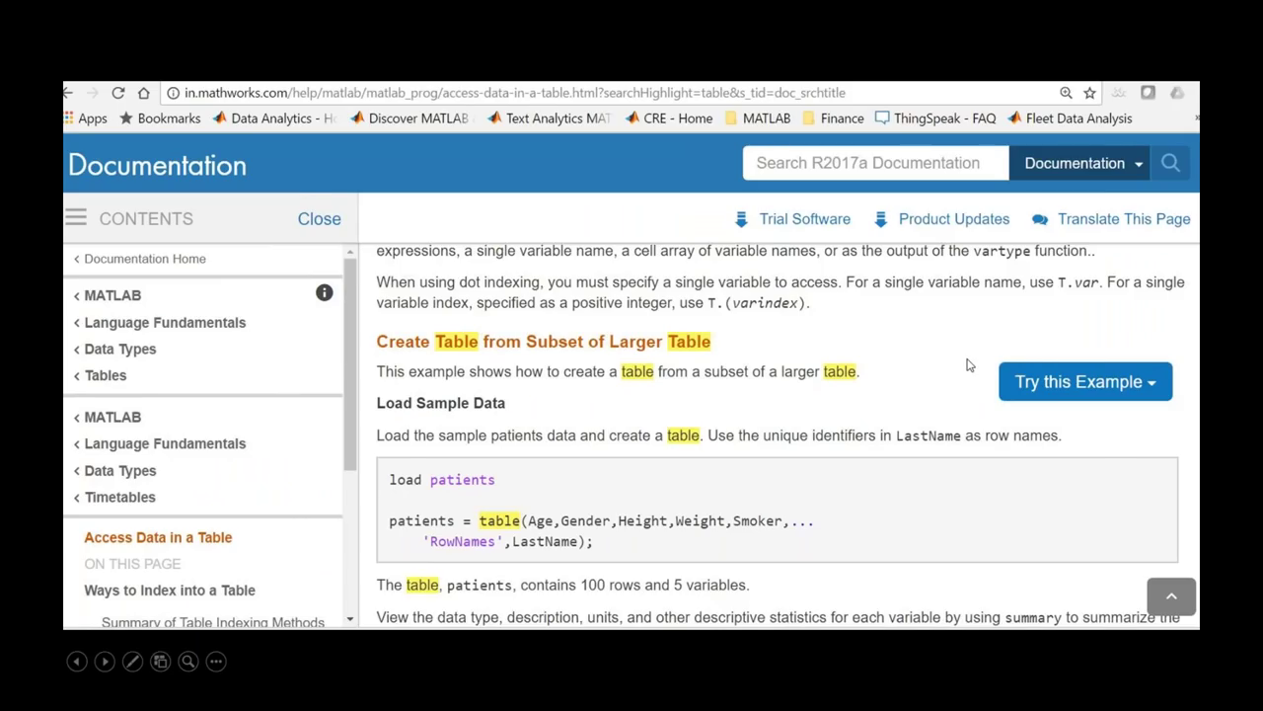
{"action": "left_click", "coordinate": [968, 366]}
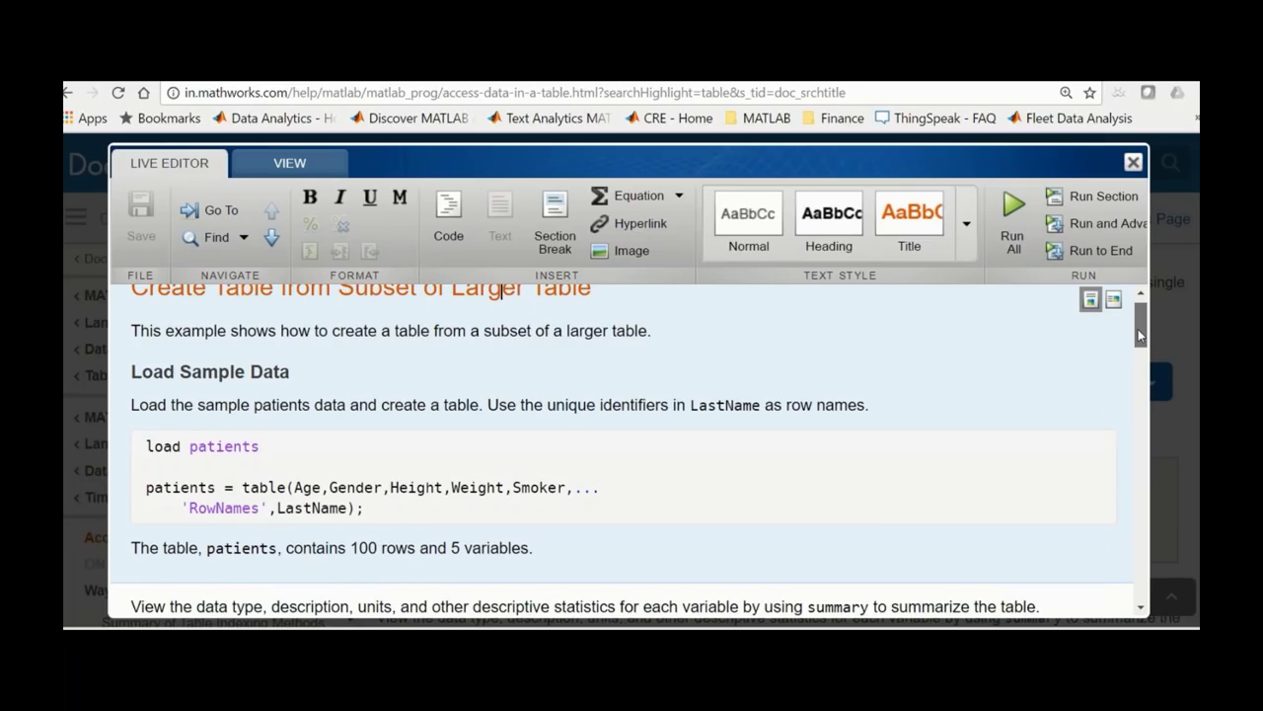
{"action": "key", "text": "Right"}
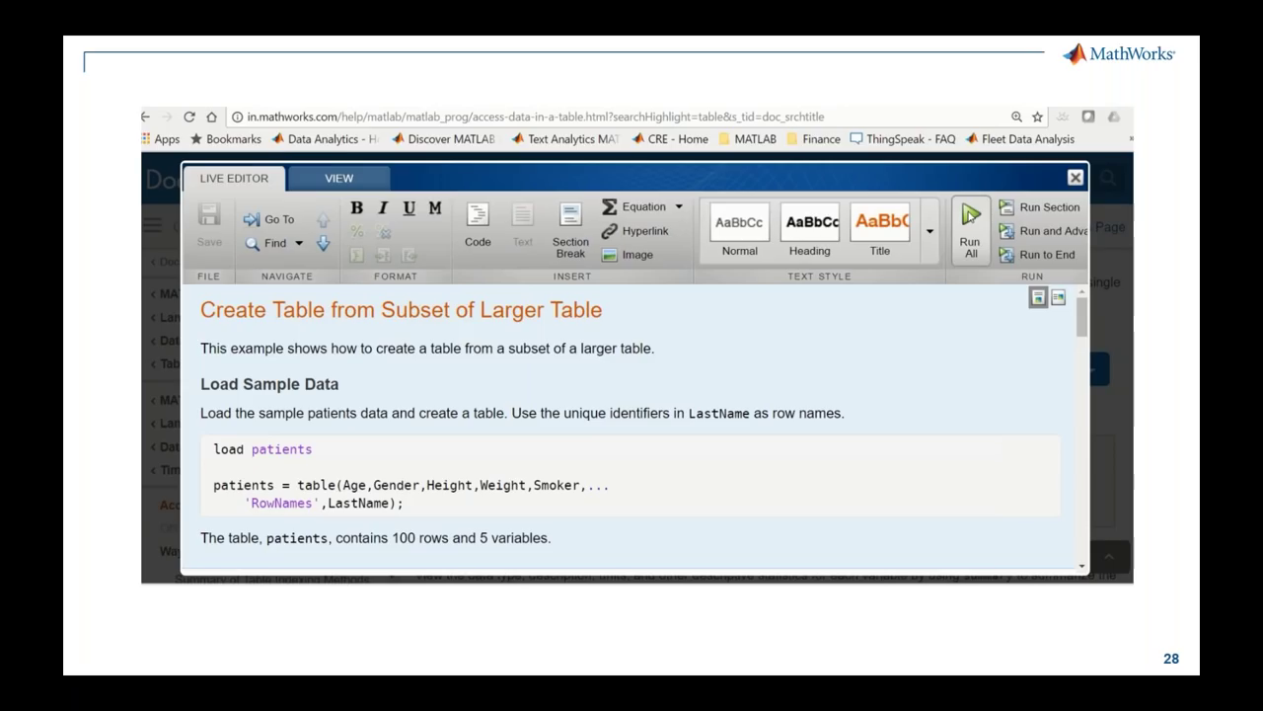
{"action": "key", "text": "Right"}
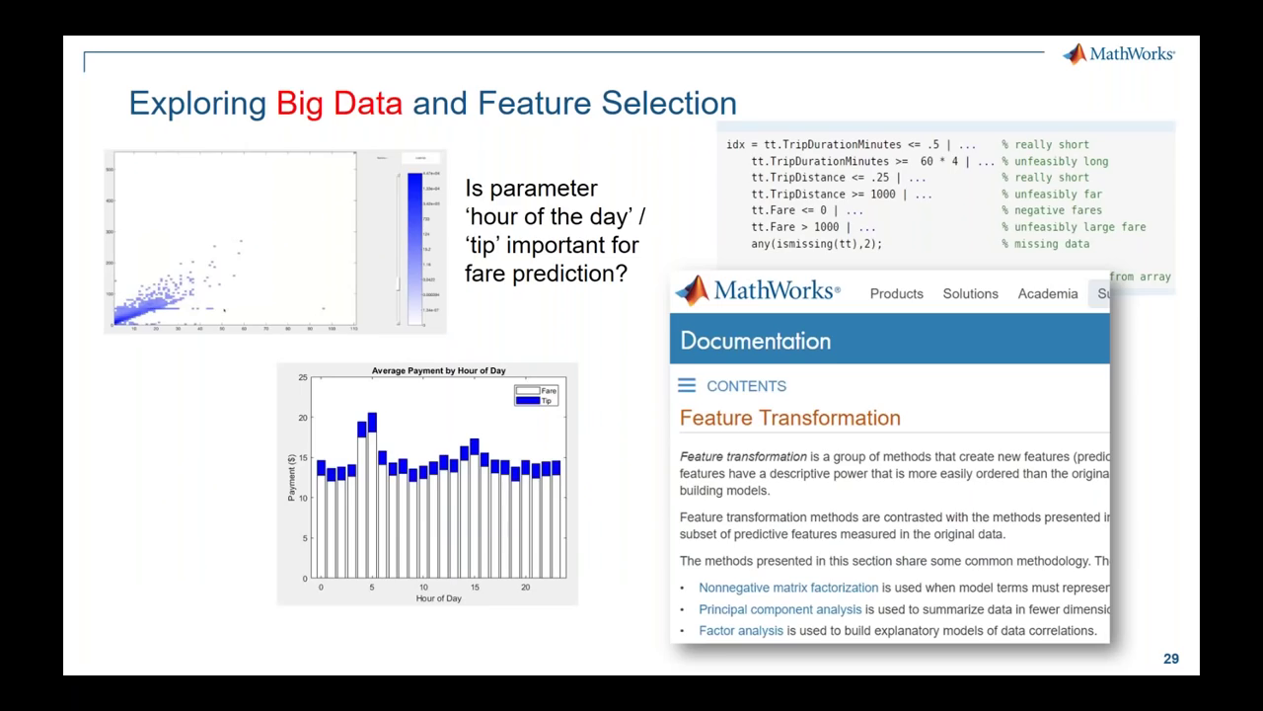